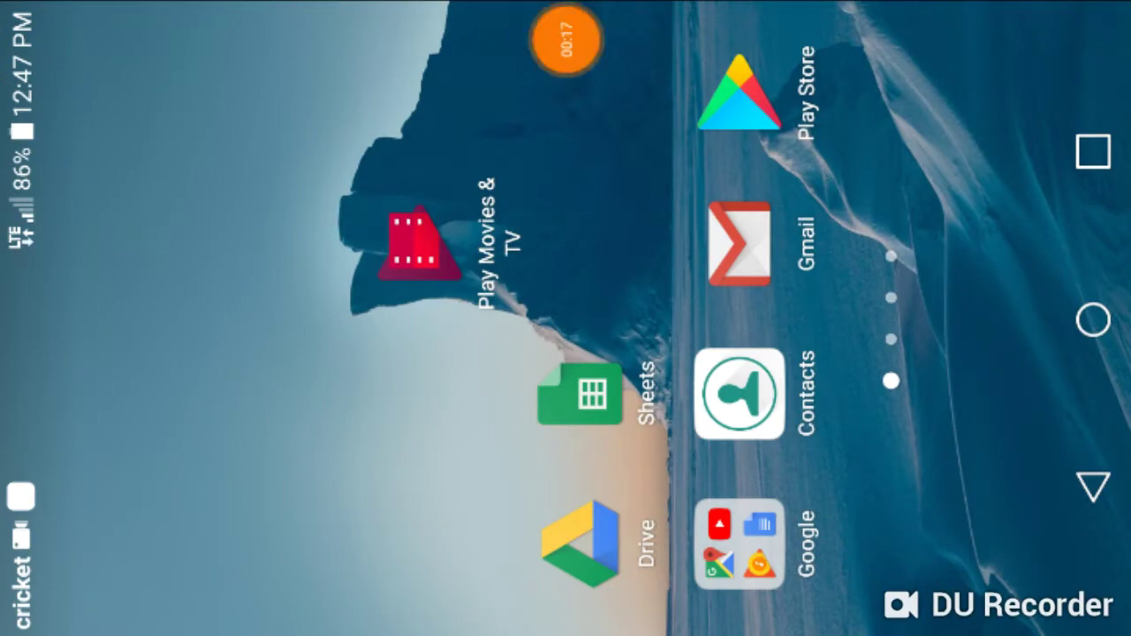
- Move back one home-screen page to show KineMaster, Intro Templates, Chrome and Gallery
{"action": "left_click", "coordinate": [567, 40]}
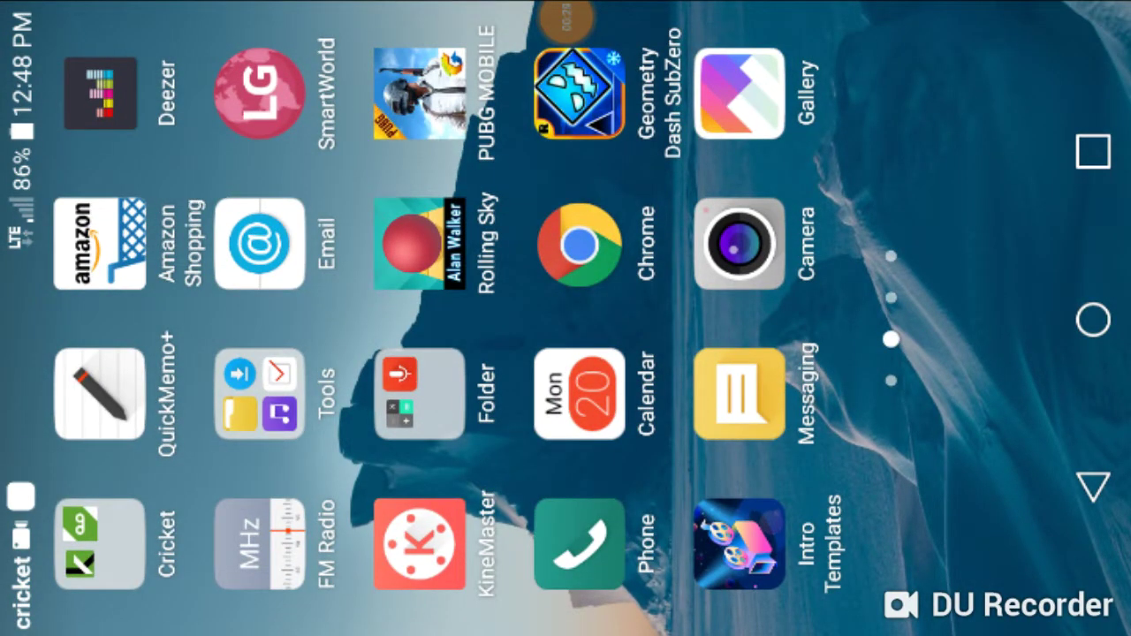
{"action": "left_click_drag", "start_coordinate": [565, 177], "coordinate": [565, 495]}
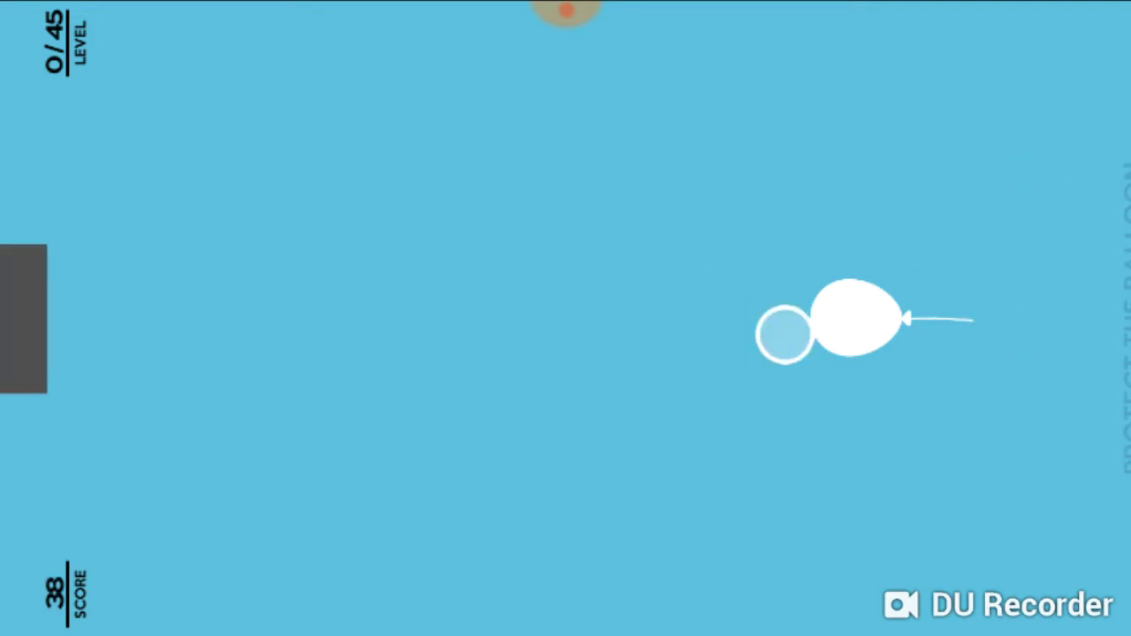
- Knock falling blocks away from the balloon in Rise Up until game over at 261
{"action": "left_click_drag", "start_coordinate": [783, 303], "coordinate": [589, 165]}
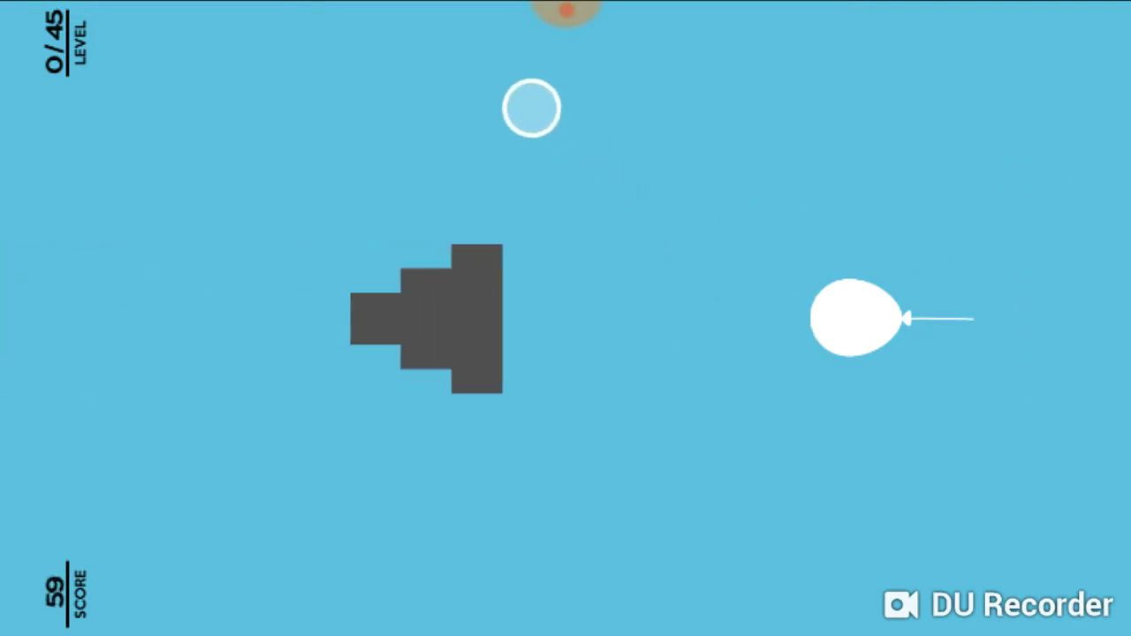
{"action": "mouse_move", "coordinate": [638, 473]}
{"action": "left_mouse_down"}
{"action": "mouse_move", "coordinate": [593, 356]}
{"action": "mouse_move", "coordinate": [527, 292]}
{"action": "mouse_move", "coordinate": [327, 189]}
{"action": "mouse_move", "coordinate": [574, 387]}
{"action": "left_mouse_up"}
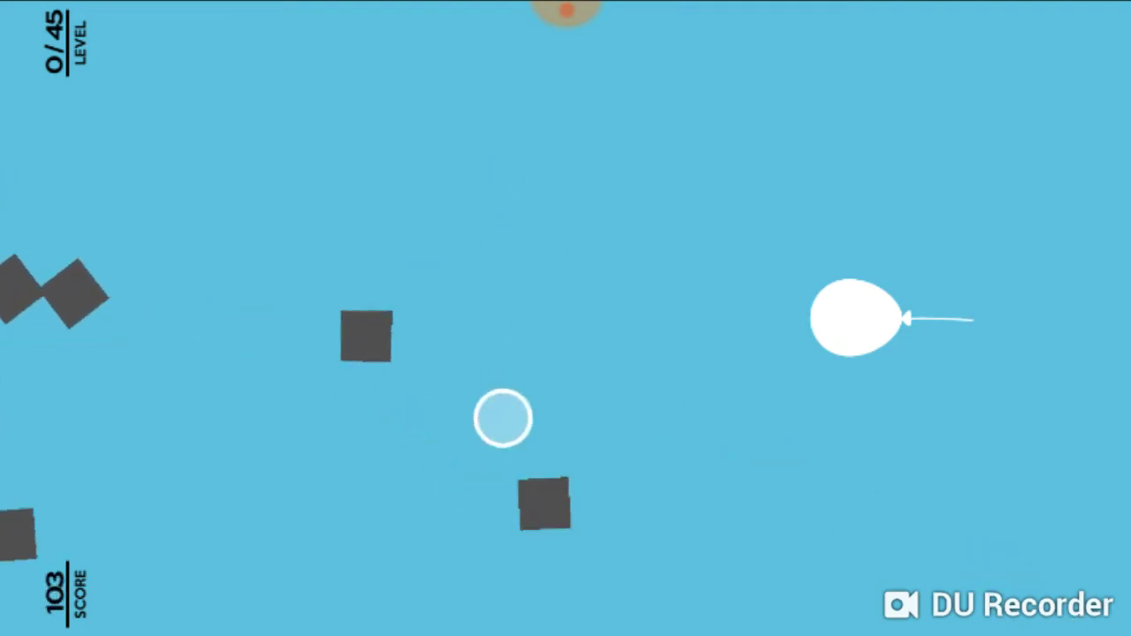
{"action": "mouse_move", "coordinate": [502, 417]}
{"action": "left_mouse_down"}
{"action": "mouse_move", "coordinate": [409, 245]}
{"action": "mouse_move", "coordinate": [465, 356]}
{"action": "mouse_move", "coordinate": [489, 352]}
{"action": "left_mouse_up"}
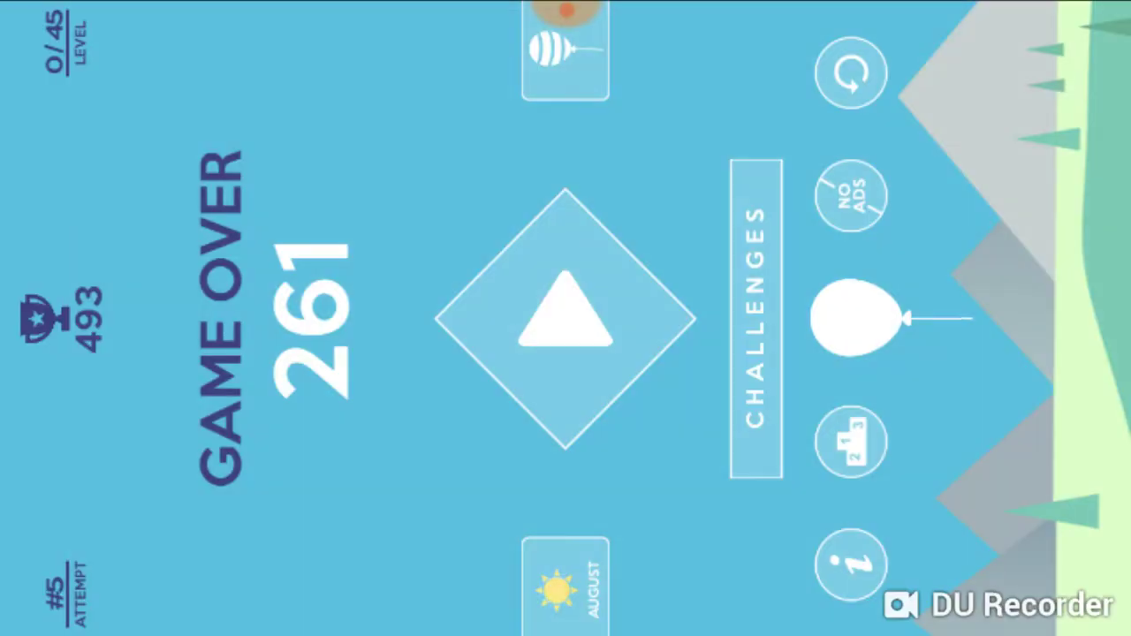
- Start a new round, continue once after the pop, and reach game over at 469
{"action": "left_click", "coordinate": [566, 318]}
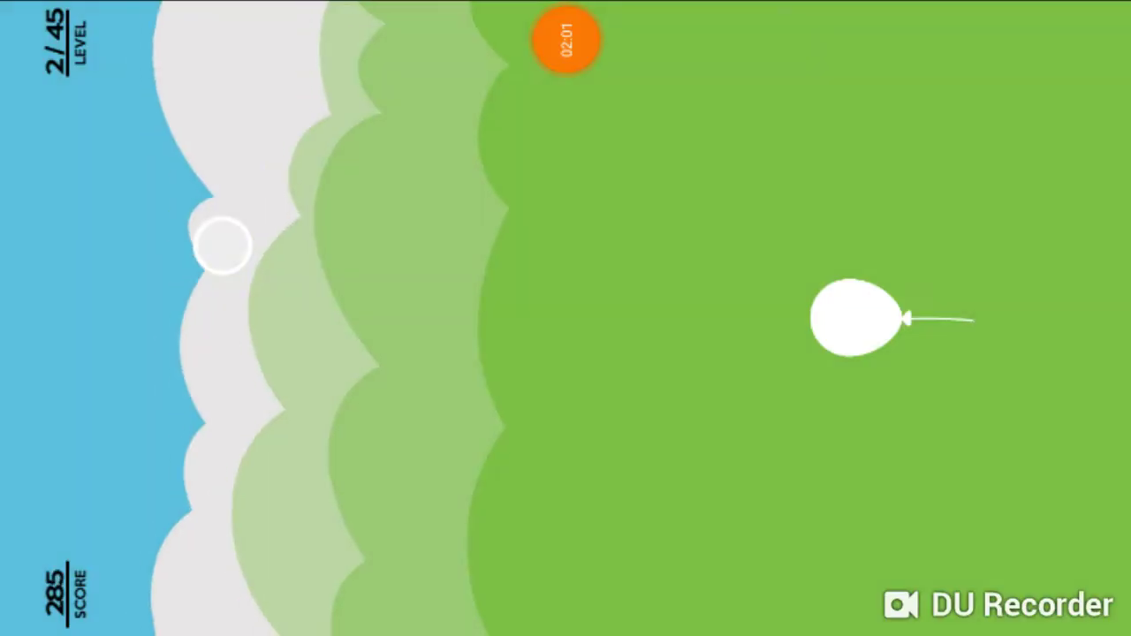
{"action": "mouse_move", "coordinate": [223, 245]}
{"action": "left_mouse_down"}
{"action": "mouse_move", "coordinate": [255, 265]}
{"action": "mouse_move", "coordinate": [574, 321]}
{"action": "mouse_move", "coordinate": [442, 306]}
{"action": "mouse_move", "coordinate": [587, 357]}
{"action": "mouse_move", "coordinate": [417, 154]}
{"action": "mouse_move", "coordinate": [518, 462]}
{"action": "mouse_move", "coordinate": [398, 530]}
{"action": "mouse_move", "coordinate": [388, 232]}
{"action": "mouse_move", "coordinate": [510, 111]}
{"action": "left_mouse_up"}
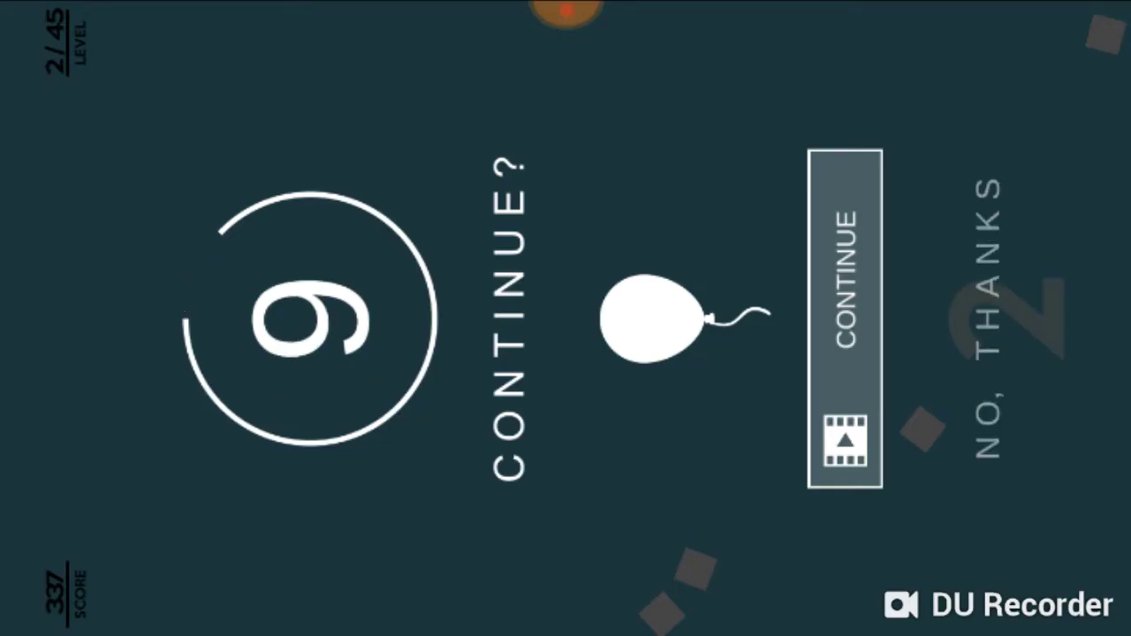
{"action": "left_click", "coordinate": [845, 318]}
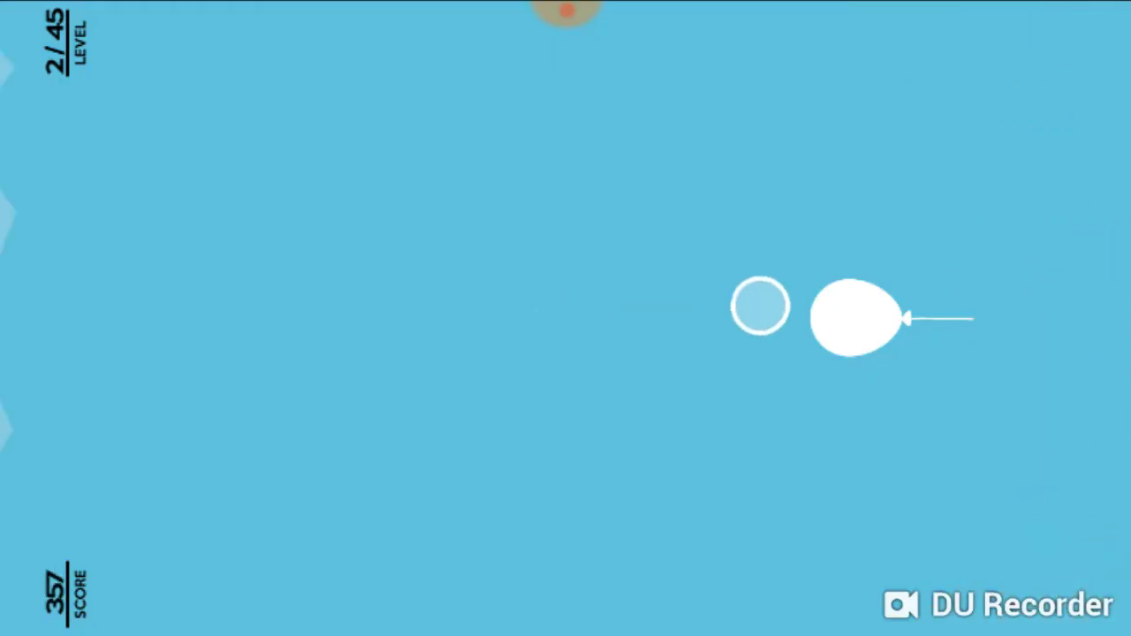
{"action": "mouse_move", "coordinate": [760, 306]}
{"action": "left_mouse_down"}
{"action": "mouse_move", "coordinate": [783, 308]}
{"action": "mouse_move", "coordinate": [812, 159]}
{"action": "mouse_move", "coordinate": [894, 218]}
{"action": "mouse_move", "coordinate": [783, 315]}
{"action": "mouse_move", "coordinate": [924, 277]}
{"action": "mouse_move", "coordinate": [773, 293]}
{"action": "mouse_move", "coordinate": [765, 368]}
{"action": "mouse_move", "coordinate": [775, 341]}
{"action": "mouse_move", "coordinate": [745, 273]}
{"action": "mouse_move", "coordinate": [650, 313]}
{"action": "mouse_move", "coordinate": [649, 331]}
{"action": "mouse_move", "coordinate": [603, 330]}
{"action": "mouse_move", "coordinate": [518, 168]}
{"action": "mouse_move", "coordinate": [781, 306]}
{"action": "mouse_move", "coordinate": [740, 334]}
{"action": "mouse_move", "coordinate": [701, 253]}
{"action": "mouse_move", "coordinate": [649, 211]}
{"action": "mouse_move", "coordinate": [702, 429]}
{"action": "left_mouse_up"}
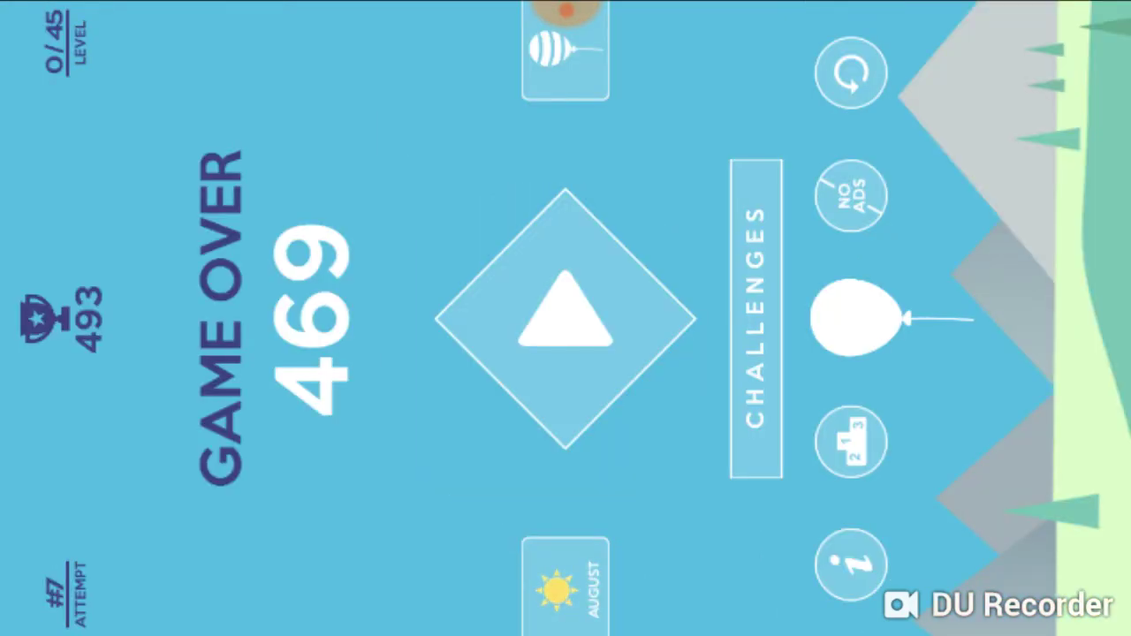
- Start the level and push block stacks away until the bar reaches level 2
{"action": "left_click", "coordinate": [566, 319]}
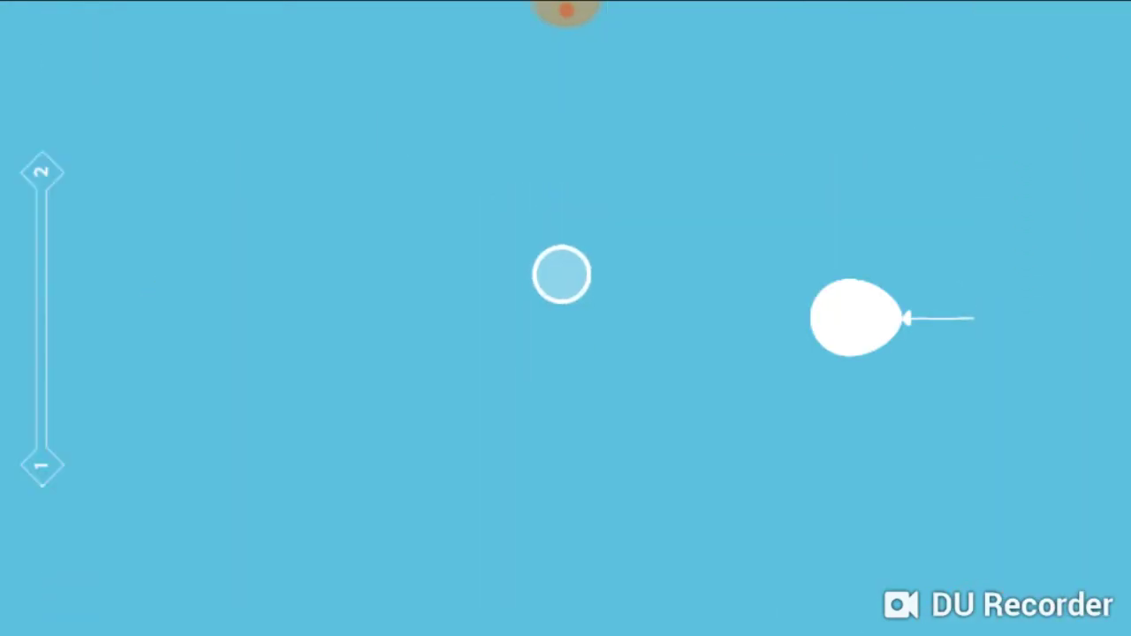
{"action": "mouse_move", "coordinate": [441, 244]}
{"action": "left_mouse_down"}
{"action": "mouse_move", "coordinate": [312, 263]}
{"action": "mouse_move", "coordinate": [430, 518]}
{"action": "mouse_move", "coordinate": [253, 166]}
{"action": "left_mouse_up"}
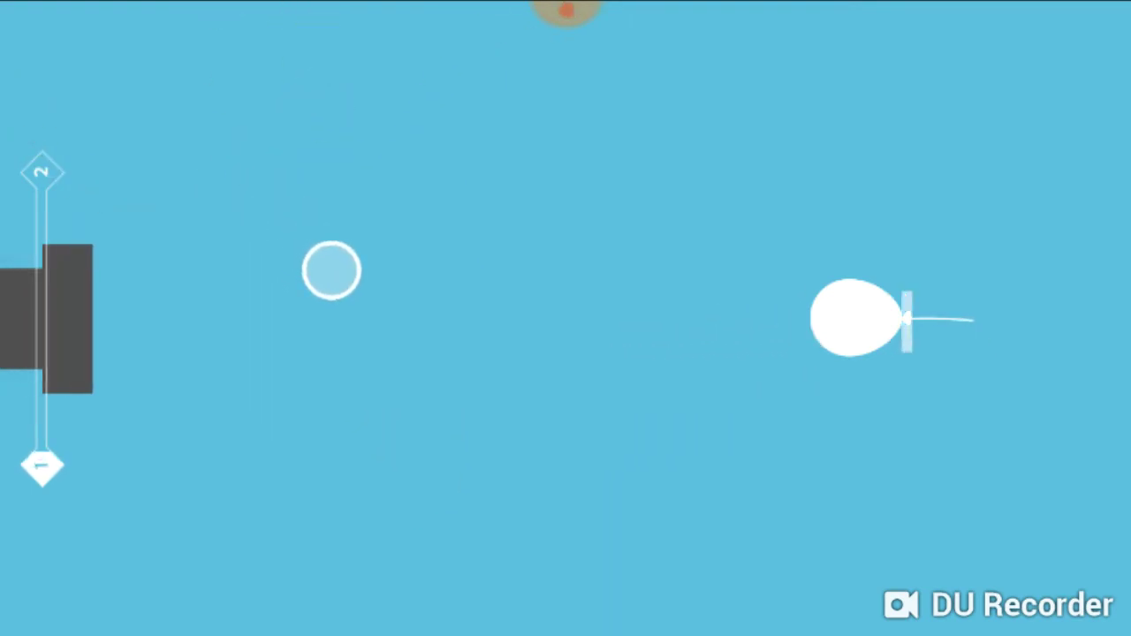
{"action": "mouse_move", "coordinate": [332, 269]}
{"action": "left_mouse_down"}
{"action": "mouse_move", "coordinate": [494, 590]}
{"action": "mouse_move", "coordinate": [253, 136]}
{"action": "left_mouse_up"}
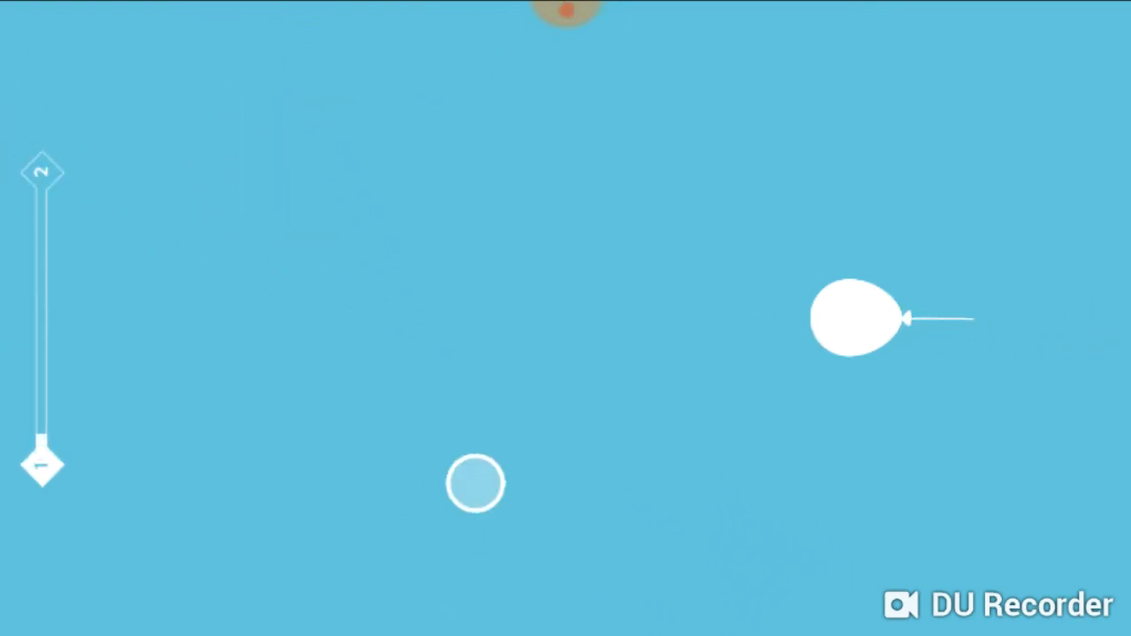
{"action": "left_click_drag", "start_coordinate": [466, 515], "coordinate": [197, 136]}
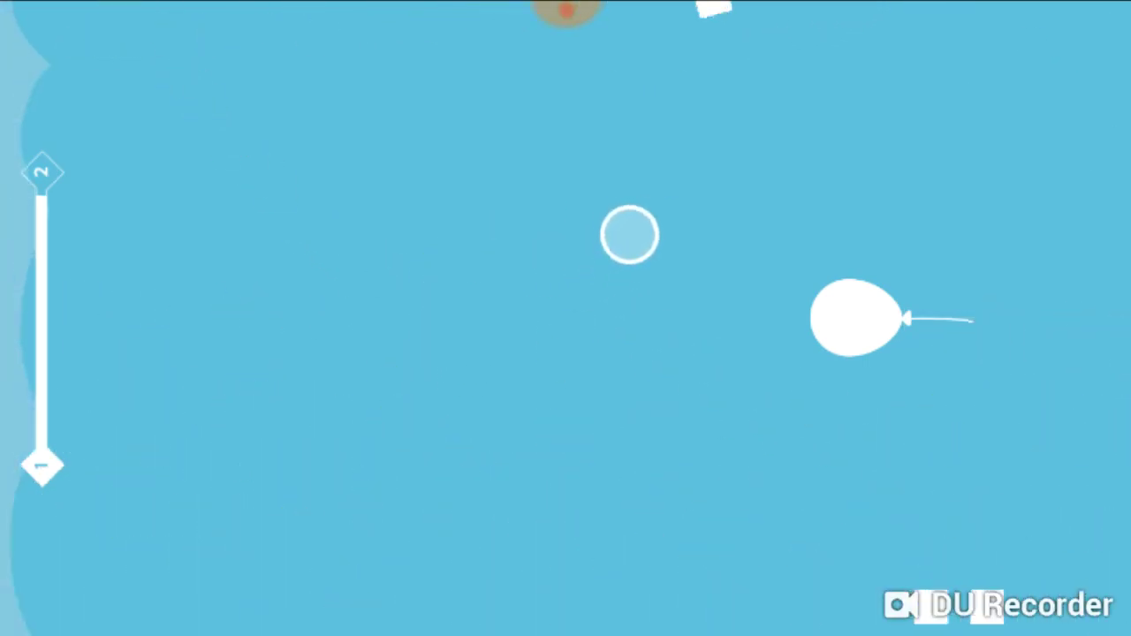
{"action": "mouse_move", "coordinate": [630, 235]}
{"action": "left_mouse_down"}
{"action": "mouse_move", "coordinate": [656, 283]}
{"action": "mouse_move", "coordinate": [622, 316]}
{"action": "mouse_move", "coordinate": [644, 303]}
{"action": "mouse_move", "coordinate": [445, 222]}
{"action": "left_mouse_up"}
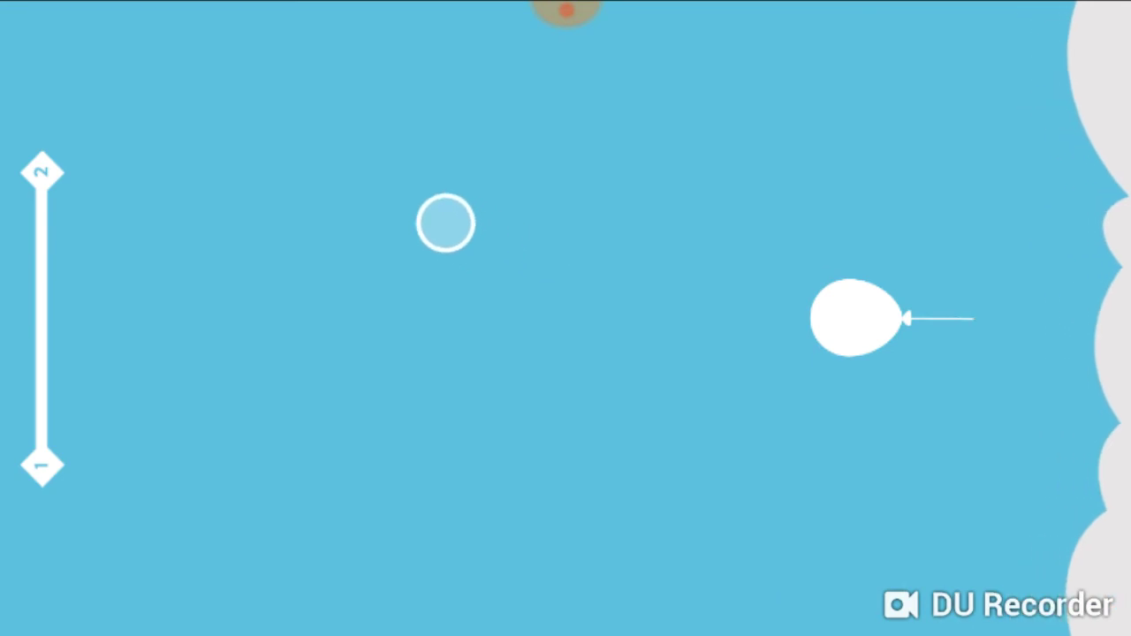